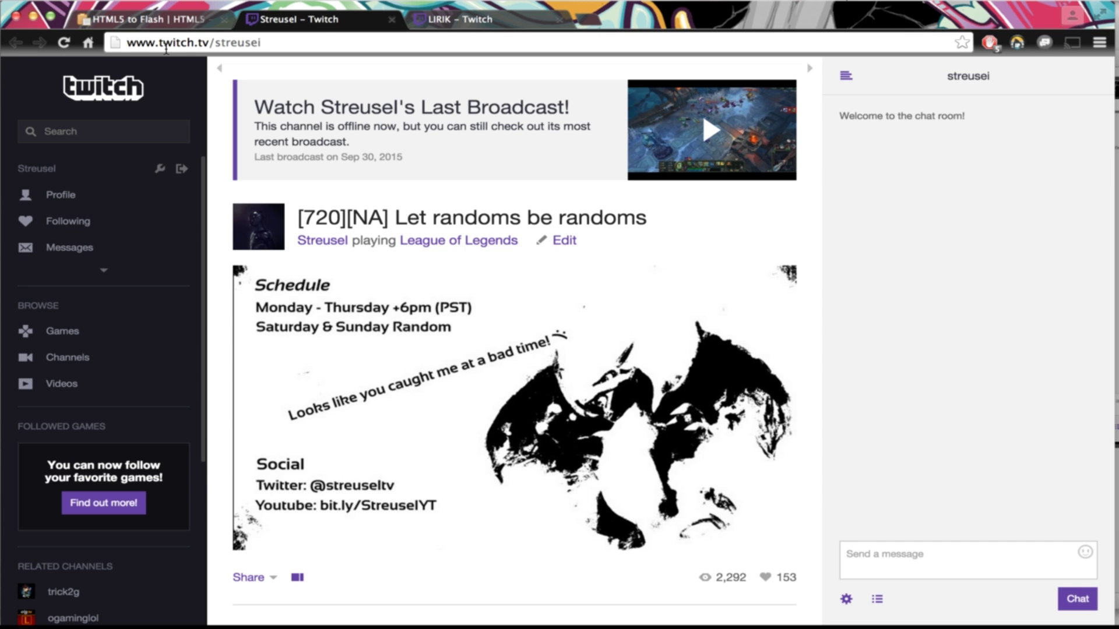
Copy all of the Flash object embed code from the upaste.me 'HTML5 to Flash' paste
{"action": "left_click", "coordinate": [150, 23]}
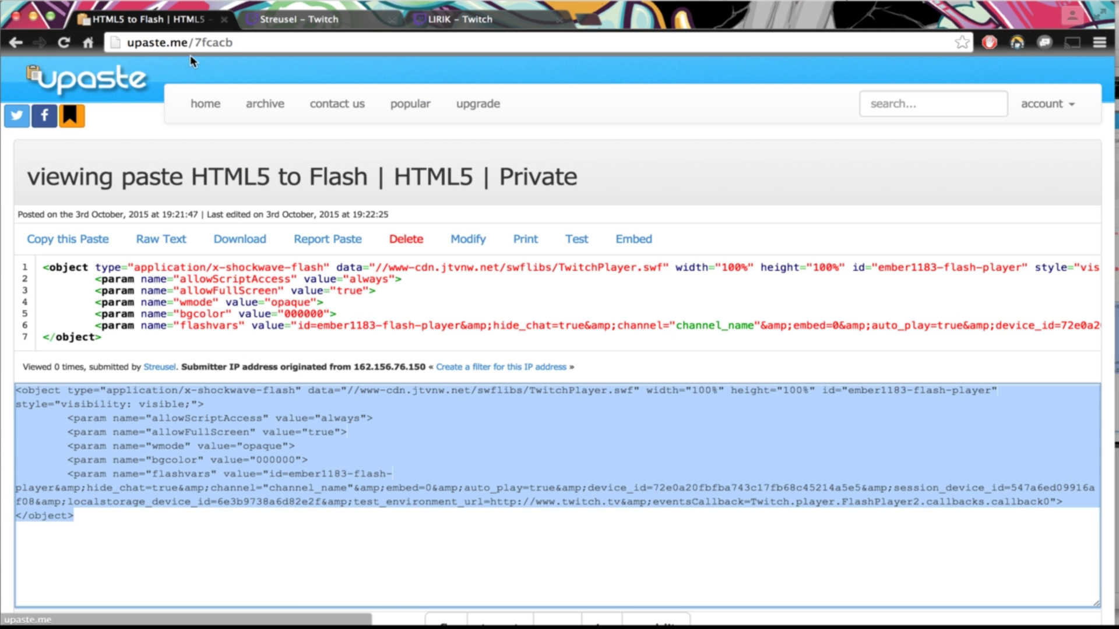
{"action": "left_click_drag", "start_coordinate": [195, 42], "coordinate": [270, 43]}
{"action": "left_click", "coordinate": [116, 116]}
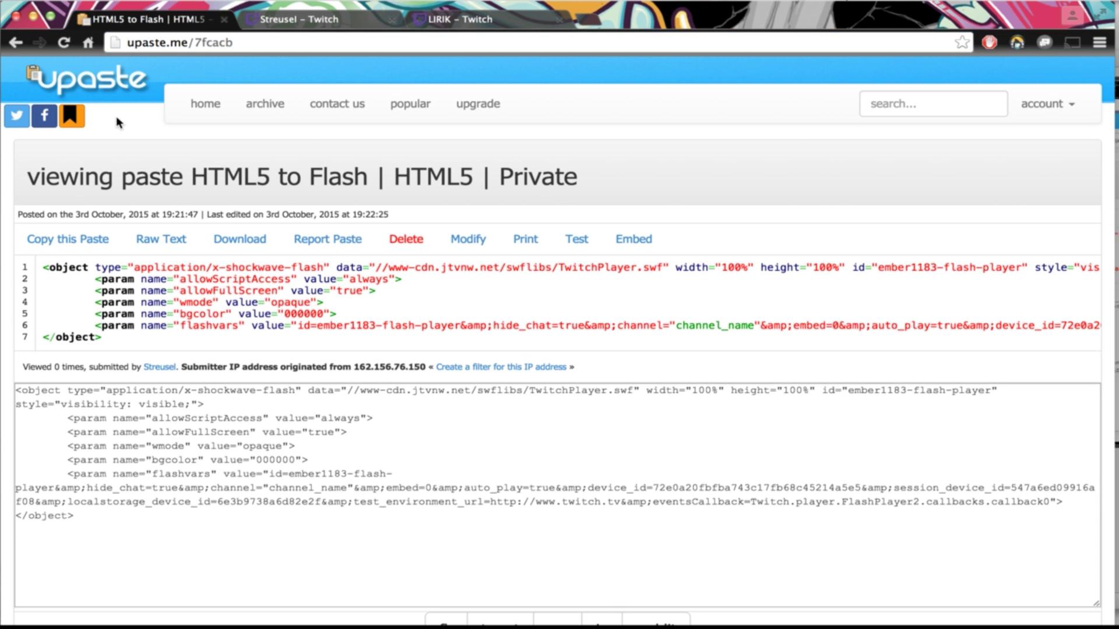
{"action": "left_click", "coordinate": [164, 539]}
{"action": "key", "text": "ctrl+a"}
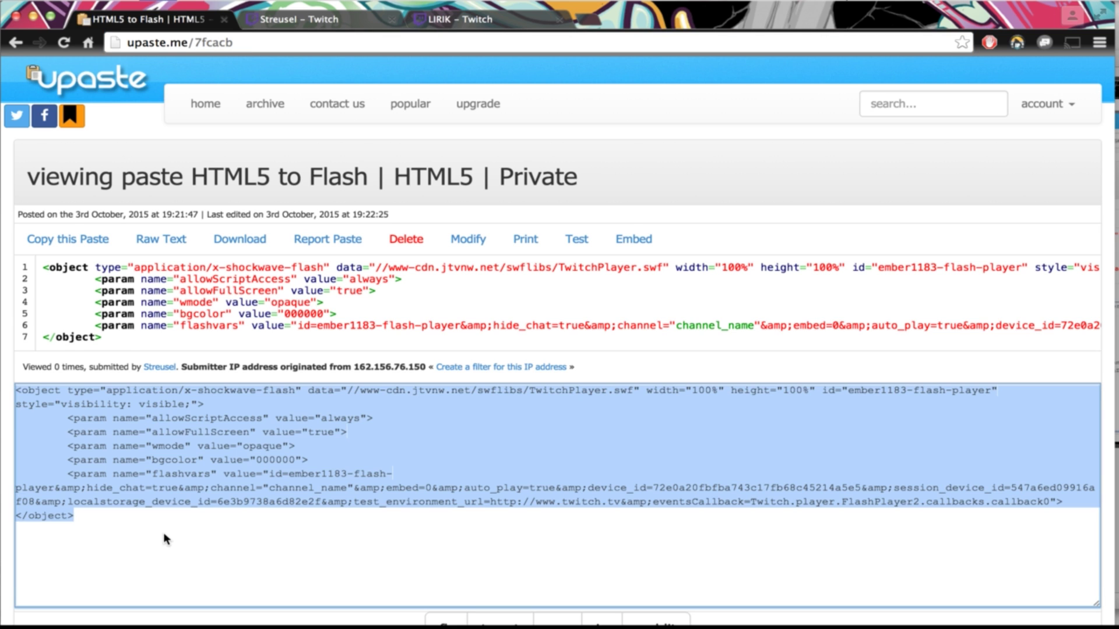
{"action": "left_click", "coordinate": [196, 535]}
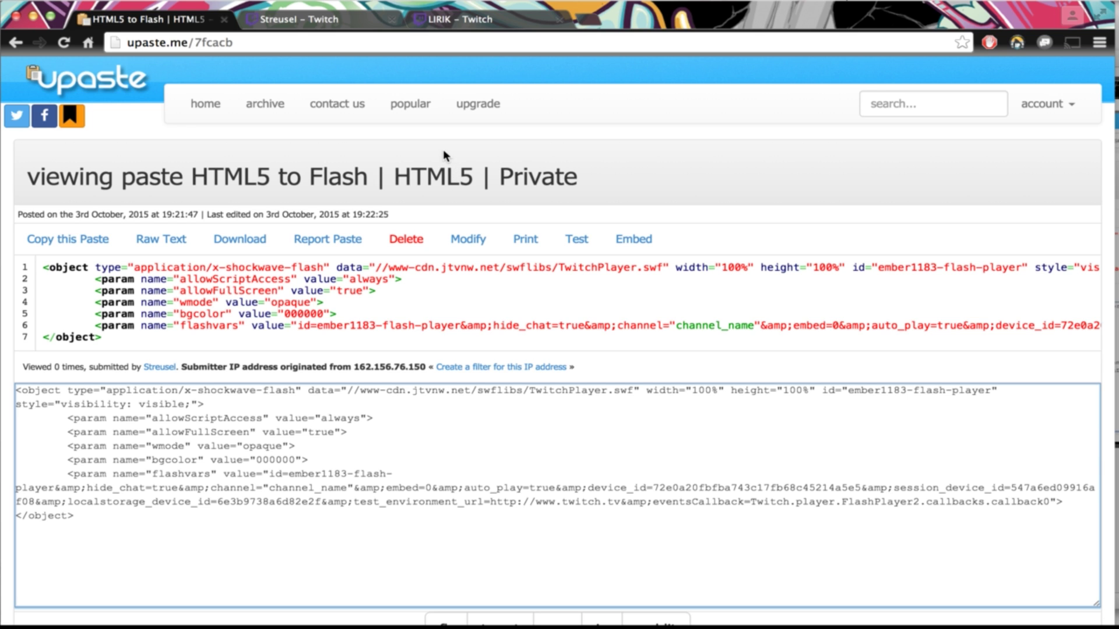
{"action": "key", "text": "ctrl+Tab"}
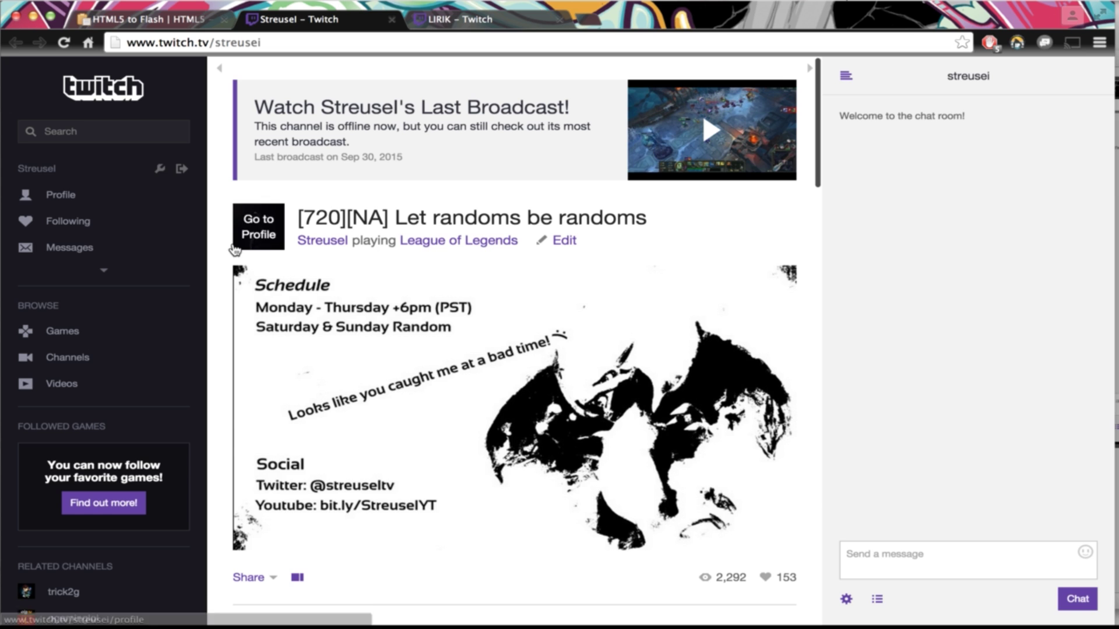
{"action": "scroll", "coordinate": [218, 234], "scroll_direction": "down", "scroll_amount": 2}
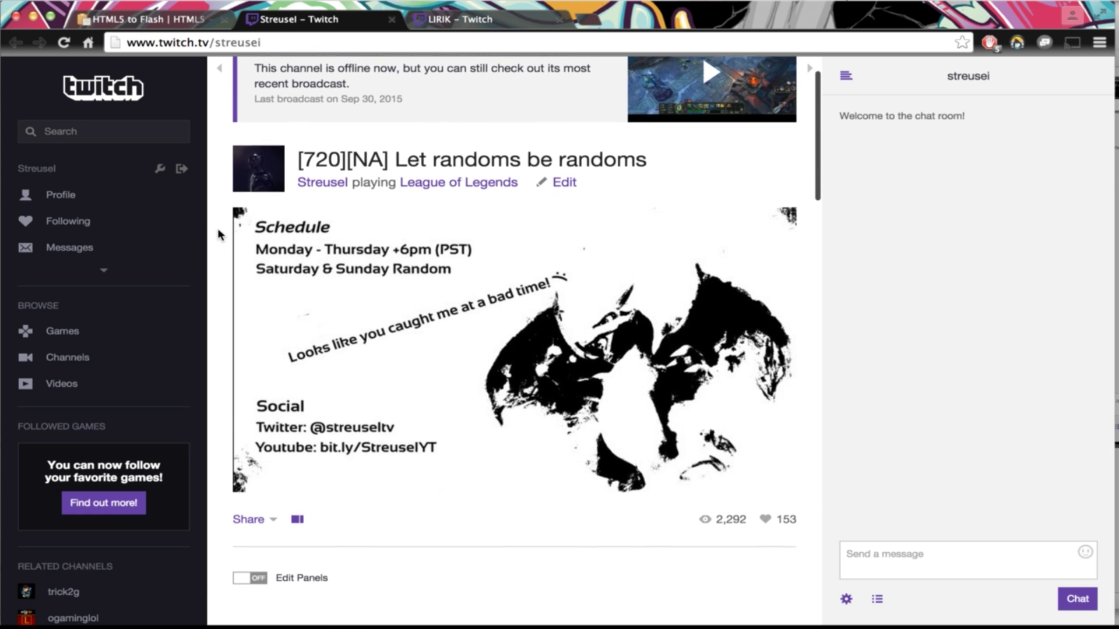
{"action": "scroll", "coordinate": [218, 234], "scroll_direction": "up", "scroll_amount": 1}
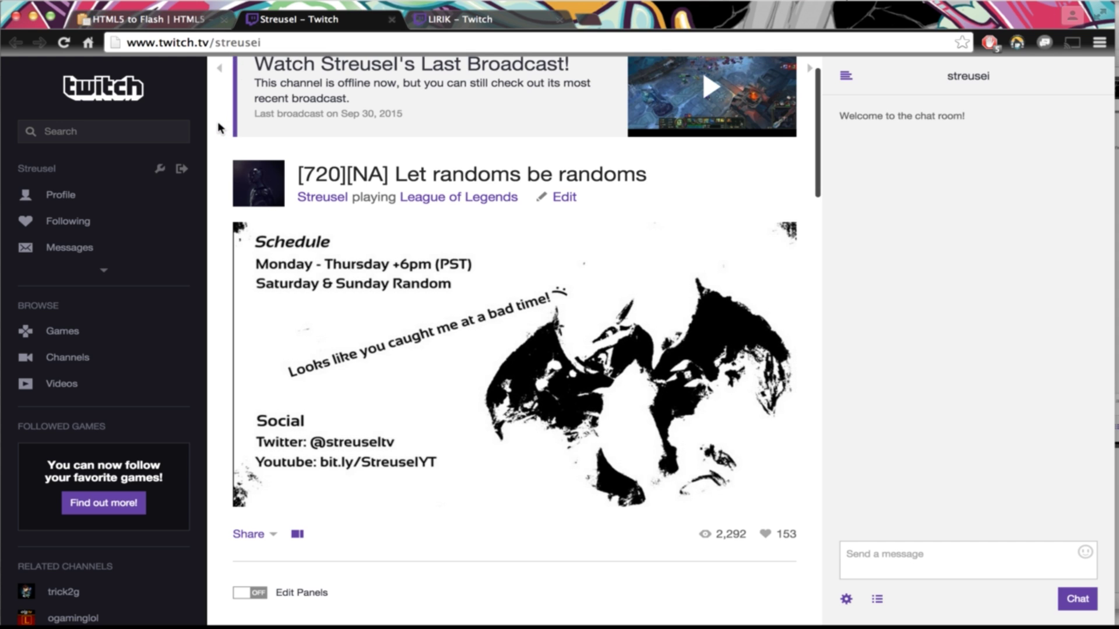
{"action": "scroll", "coordinate": [396, 372], "scroll_direction": "up", "scroll_amount": 1}
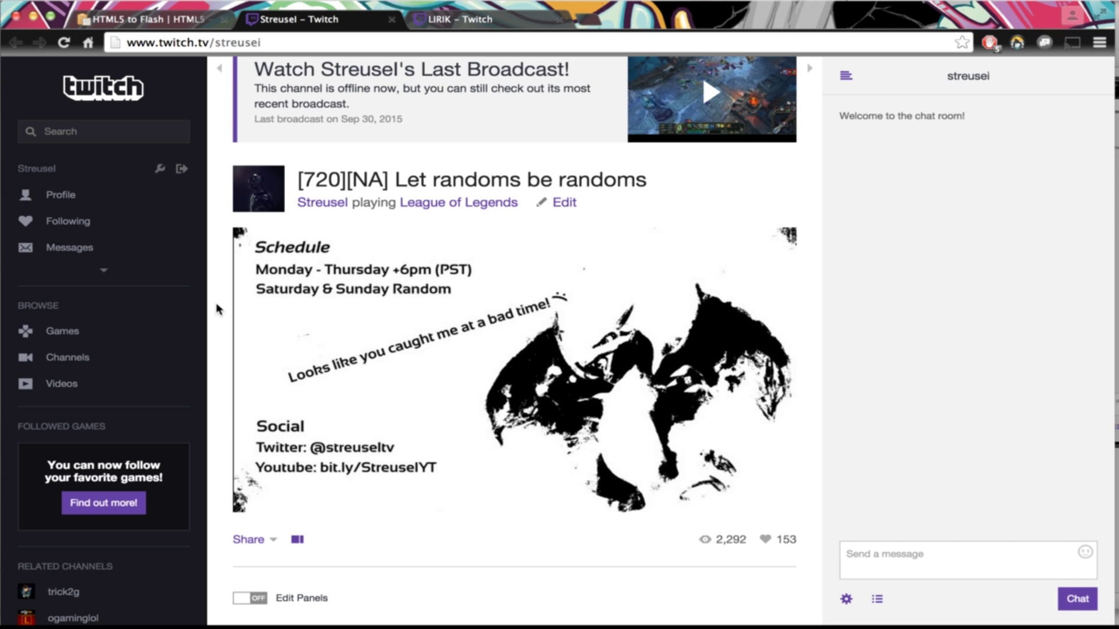
Open DevTools on the Streusel page and select the div#video-1 player node
{"action": "key", "text": "super+alt+j"}
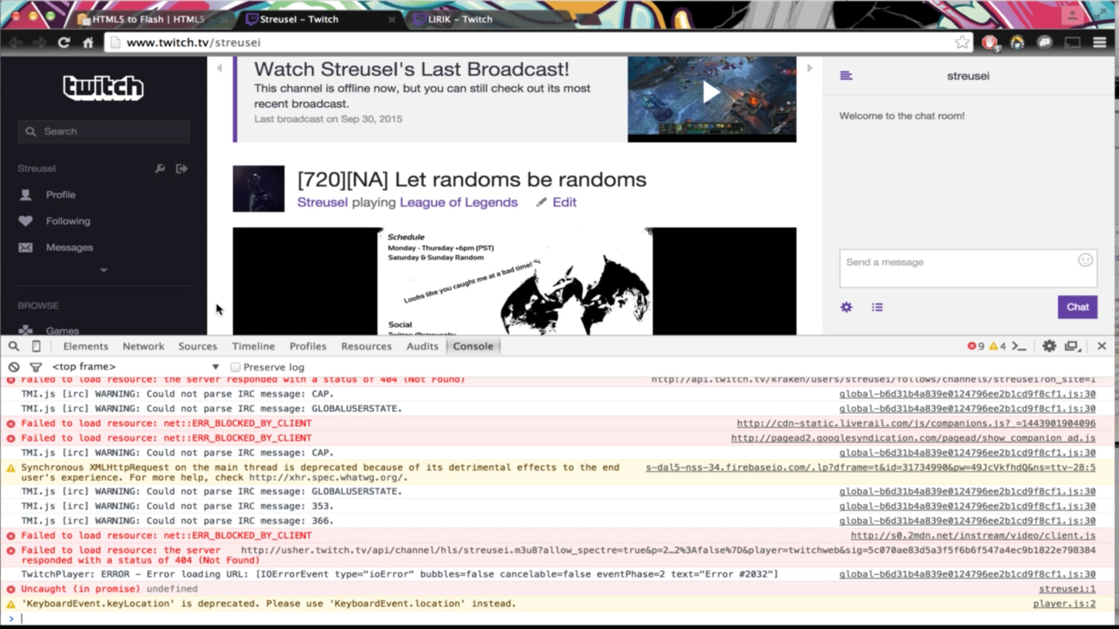
{"action": "scroll", "coordinate": [216, 303], "scroll_direction": "down", "scroll_amount": 2}
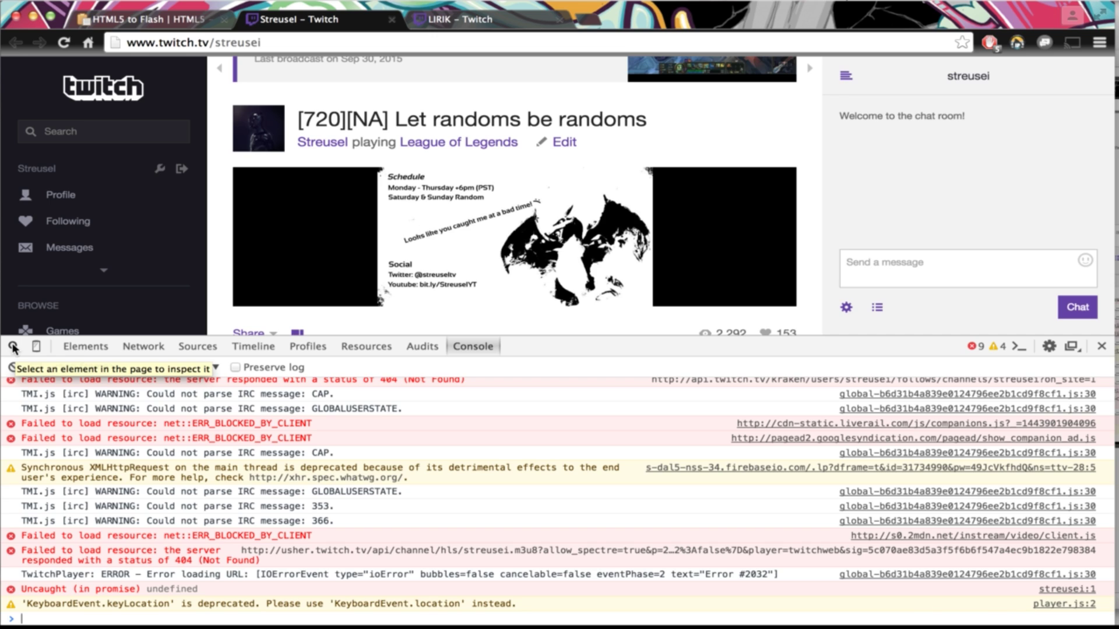
{"action": "left_click", "coordinate": [13, 348]}
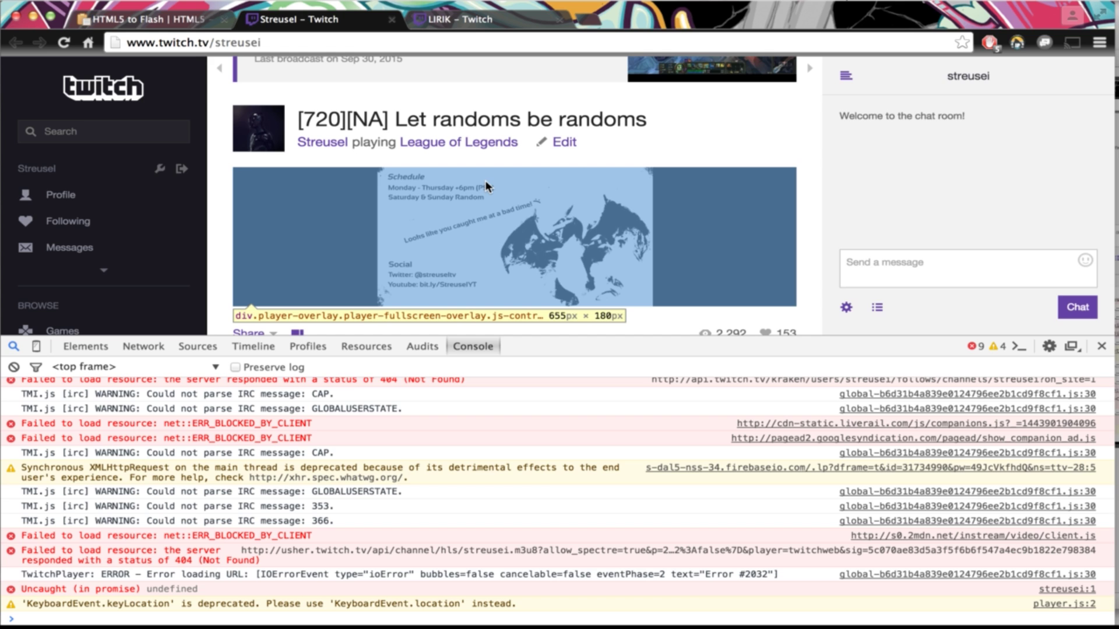
{"action": "left_click", "coordinate": [486, 183]}
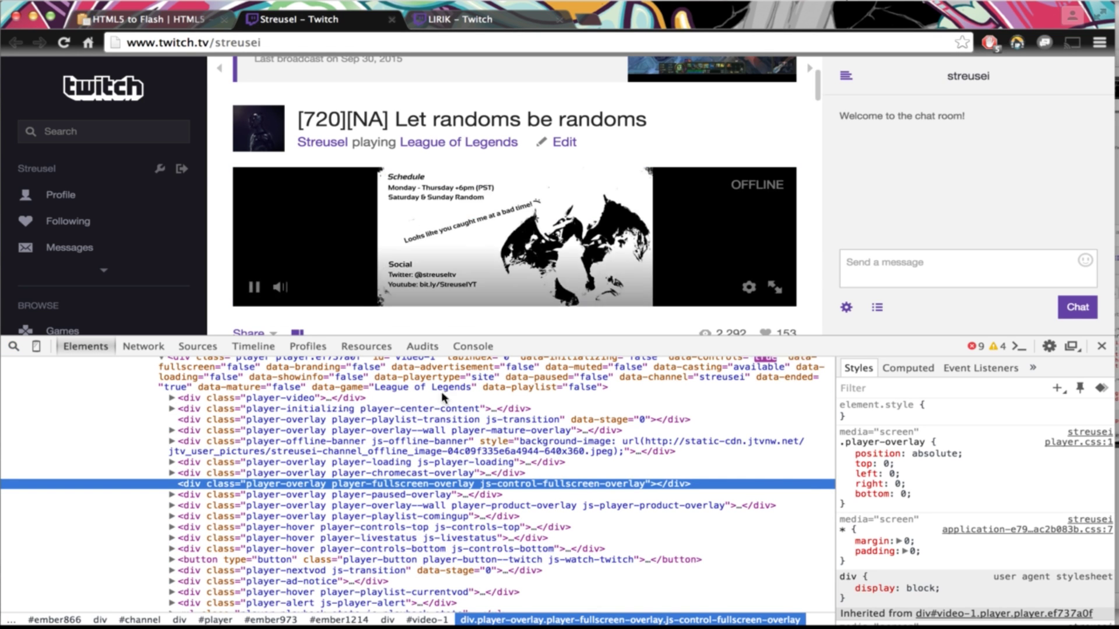
{"action": "scroll", "coordinate": [431, 465], "scroll_direction": "up", "scroll_amount": 2}
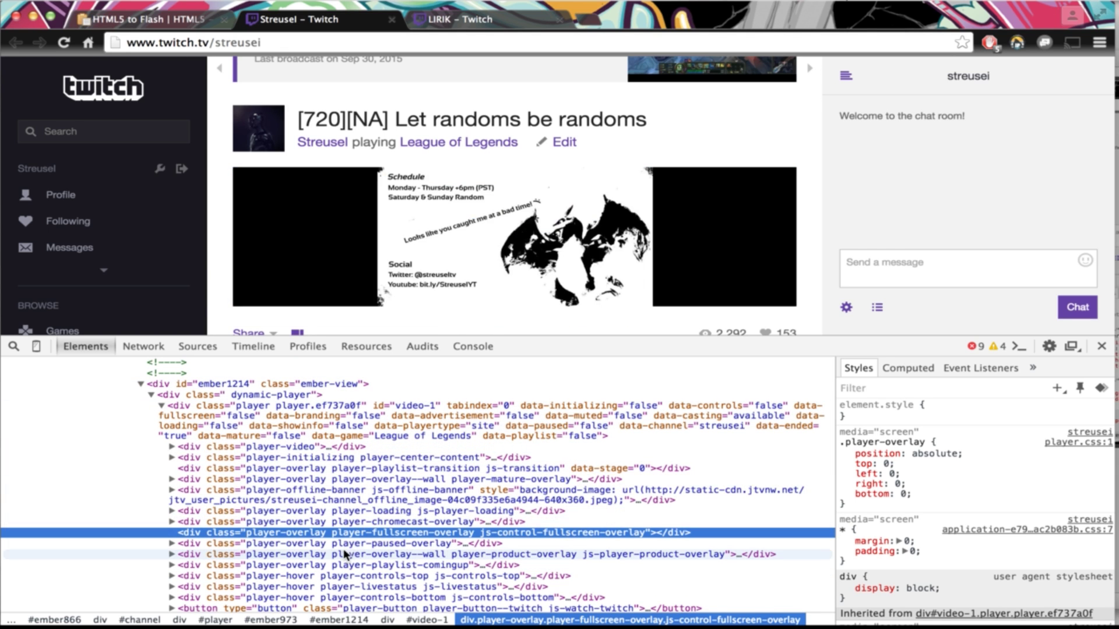
{"action": "left_click", "coordinate": [278, 411]}
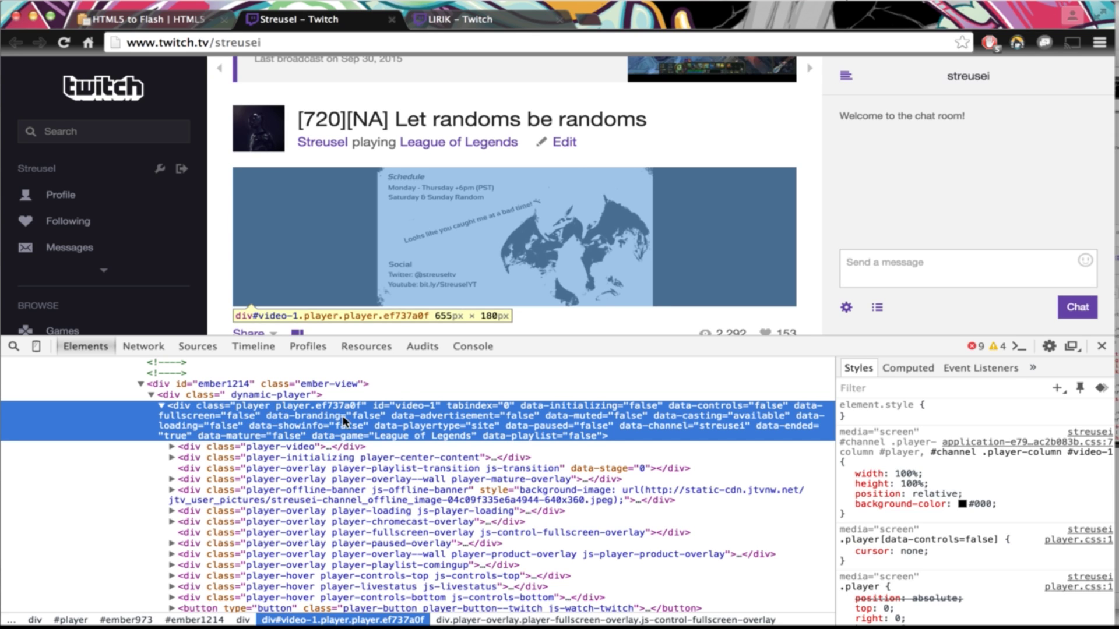
Delete div#video-1 and paste the Flash object code into dynamic-player's HTML
{"action": "key", "text": "Delete"}
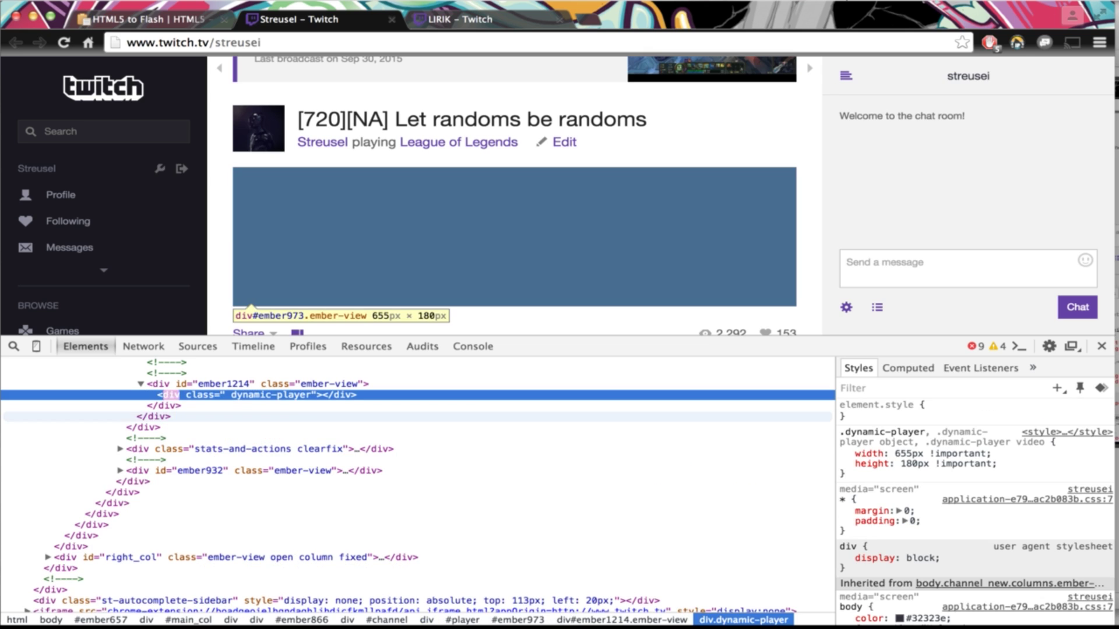
{"action": "right_click", "coordinate": [242, 395]}
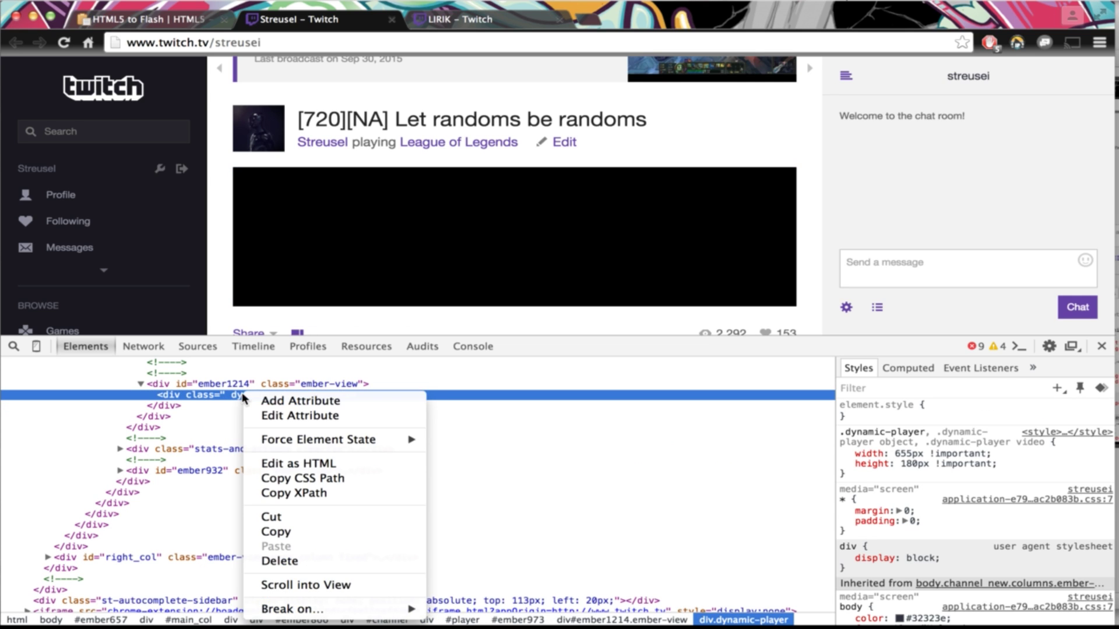
{"action": "left_click", "coordinate": [225, 395]}
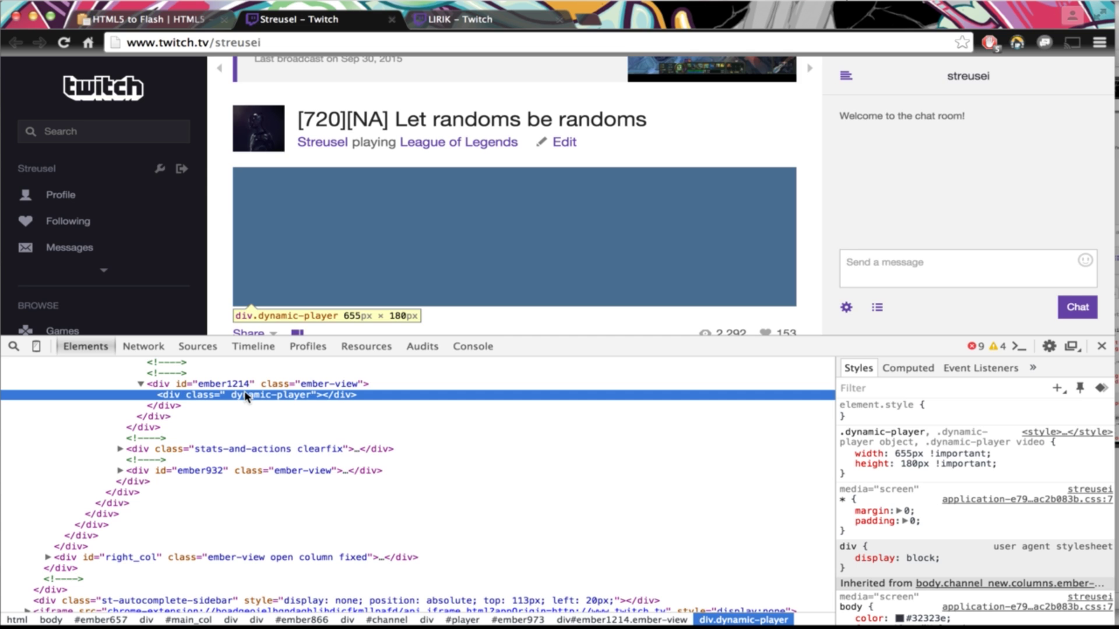
{"action": "right_click", "coordinate": [247, 395]}
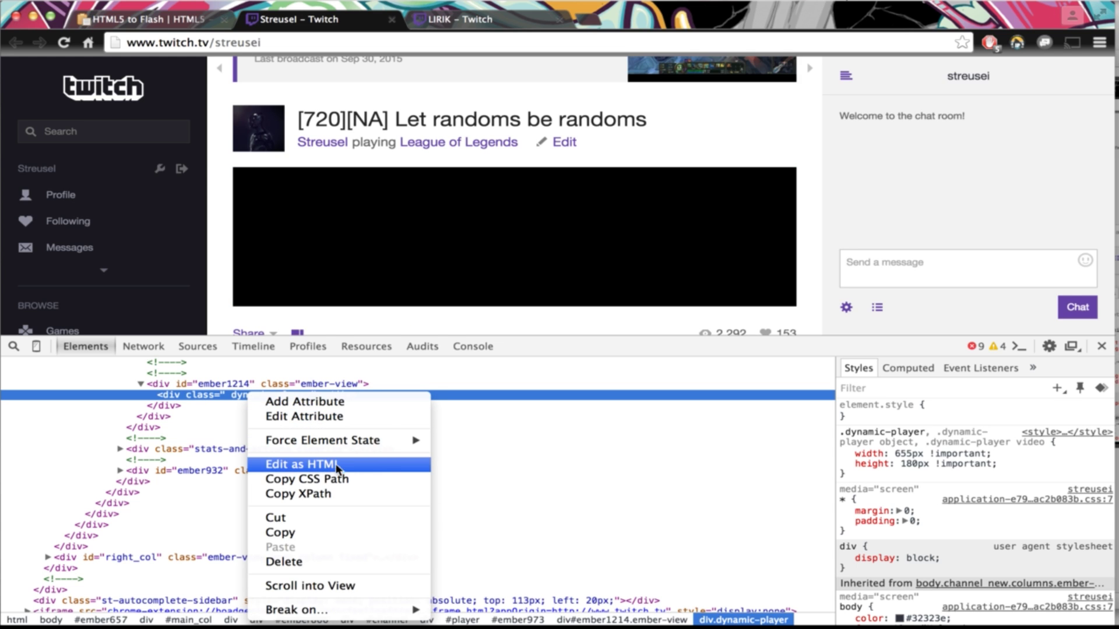
{"action": "left_click", "coordinate": [378, 464]}
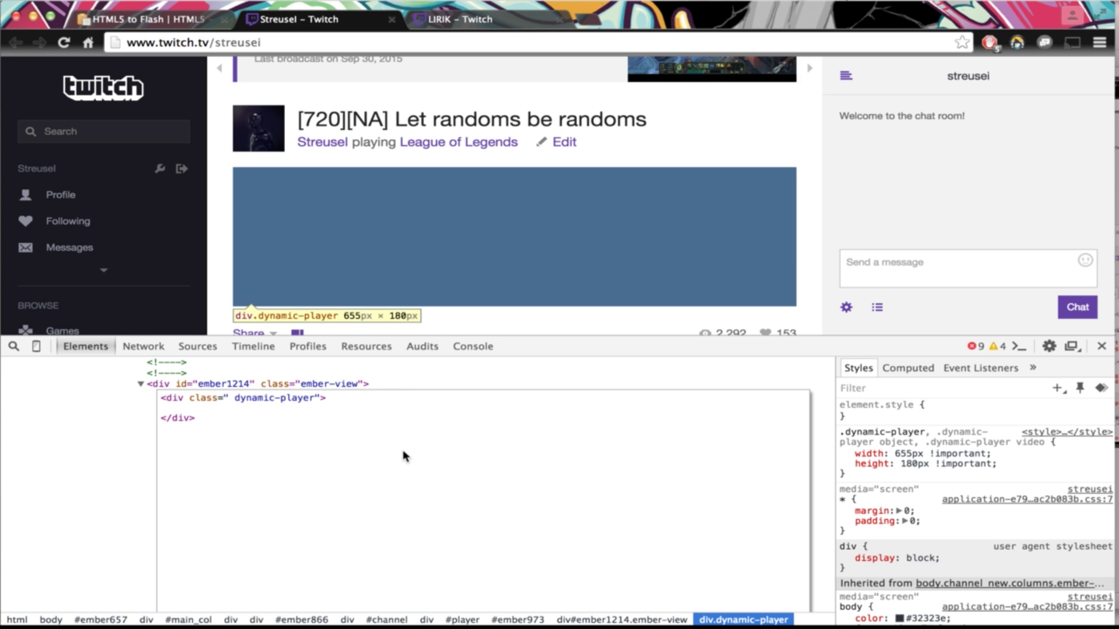
{"action": "type", "text": "<object type=\"application/x-shockwave-flash\" data=\"//www-cdn.jtvnw.net/swflibs/TwitchPlayer.swf\" width=\"100%\" height=\"100%\" id=\"ember1183-flash-player\" style=\"visibility: visible;\">     <param name=\"allowScriptAccess\" value=\"always\">     <param name=\"allowFullScreen\" value=\"true\">     <param name=\"wmode\" value=\"opaque\">     <param name=\"bgcolor\" value=\"000000\">     <param name=\"flashvars\" value=\"id=ember1183-flash-player&amp;hide_chat=true&amp;channel=\"channel_name\"&amp;embed=0&amp;auto_play=true&amp;device_id=72e0a20fbfba743c17fb68c45214a5e5&amp;session_device_id=547a6ed09916af08&amp;localstorage_device_id=6e3b9738a6d82e2f&amp;test_environment_url=http://www.twitch.tv&amp;eventsCallback=Twitch.player.FlashPlayer2.callbacks.callback0\"> </object>"}
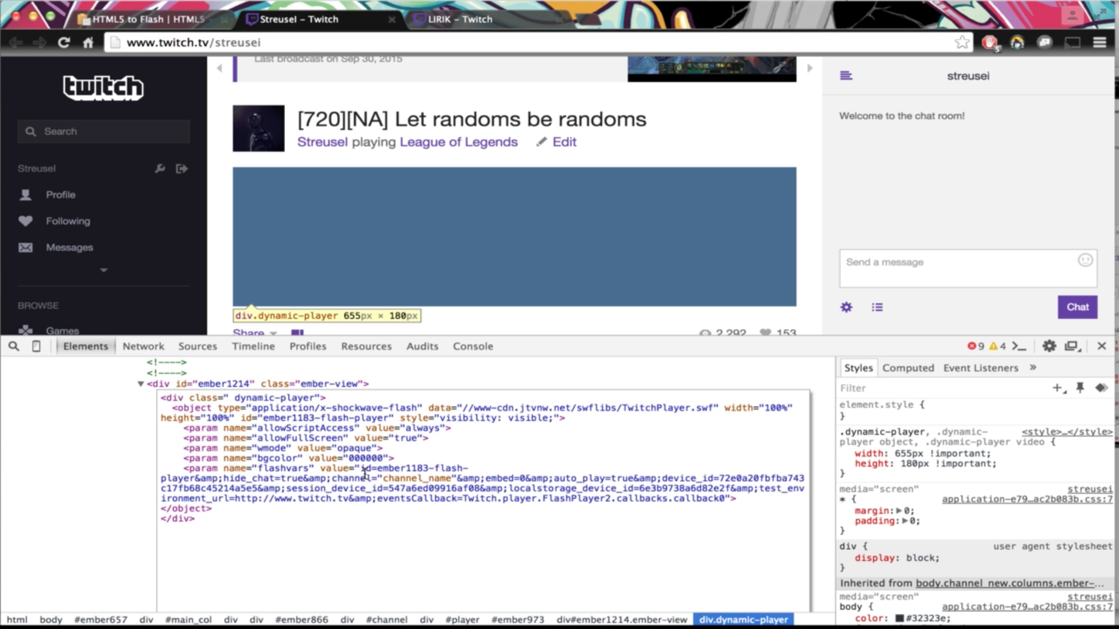
Replace the channel_name placeholder in flashvars with streusei
{"action": "left_click_drag", "start_coordinate": [376, 478], "coordinate": [457, 479]}
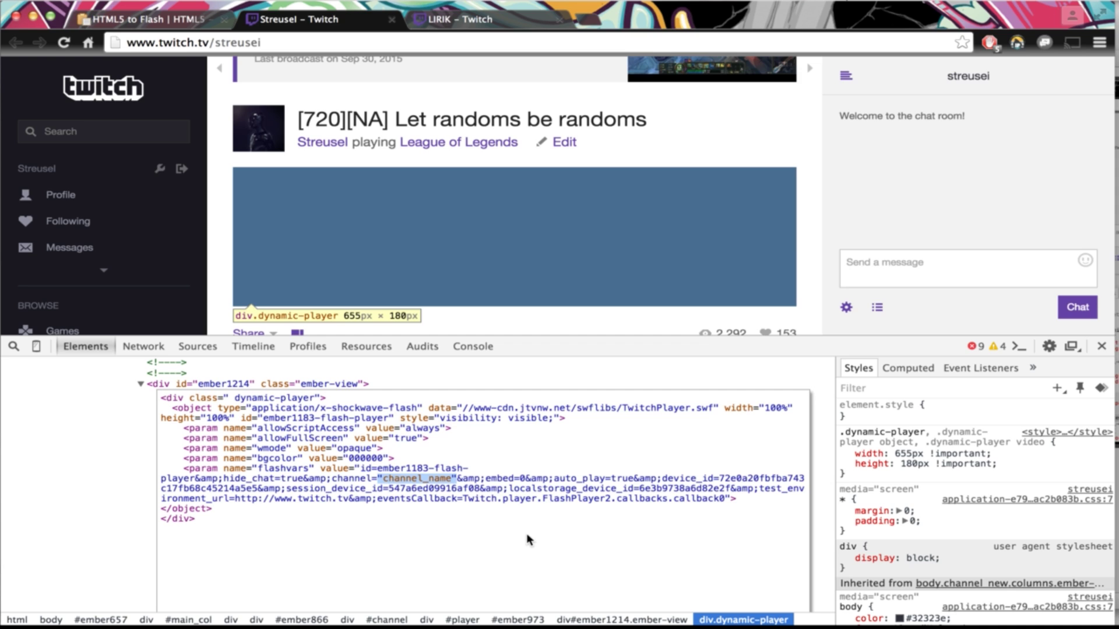
{"action": "key", "text": "BackSpace"}
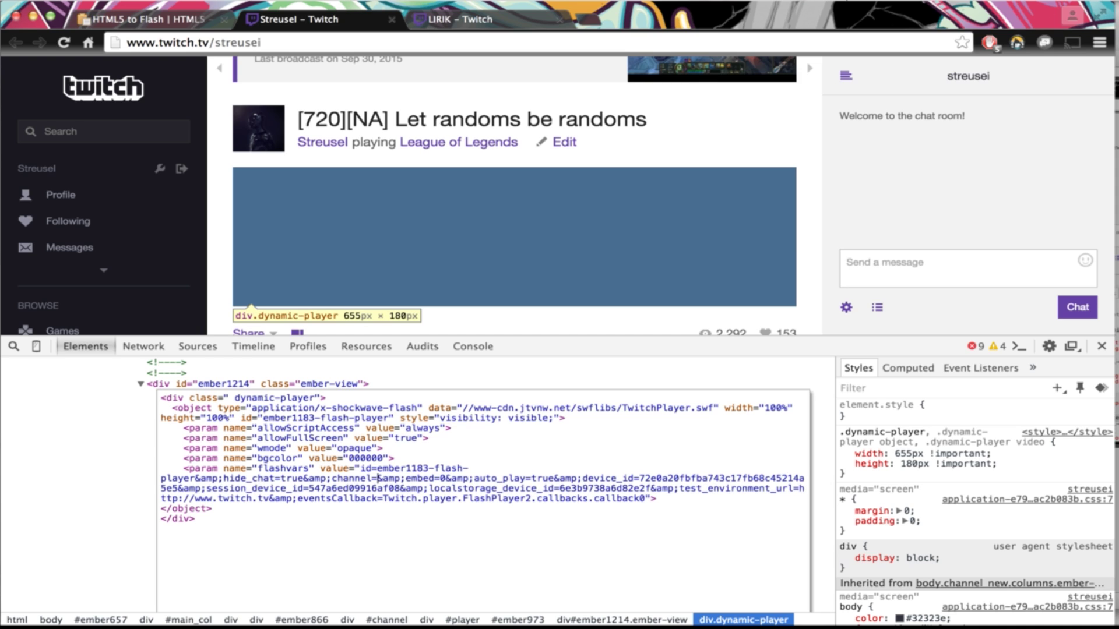
{"action": "type", "text": "streusei"}
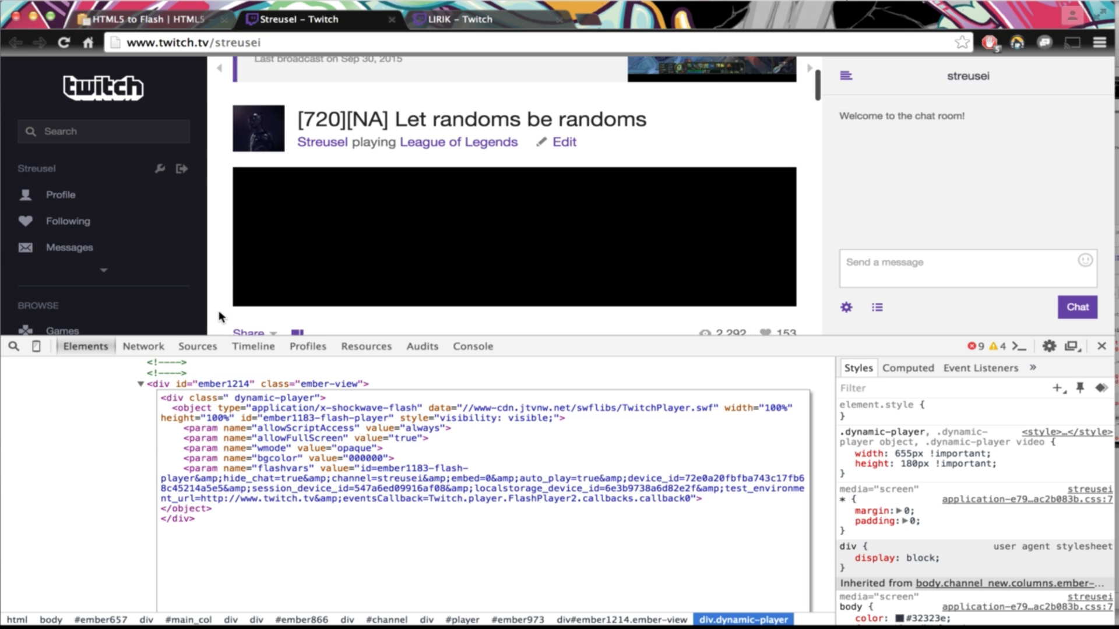
Apply the edited markup and close DevTools to reveal the Flash player's offline screen
{"action": "left_click", "coordinate": [215, 282]}
{"action": "key", "text": "super+alt+i"}
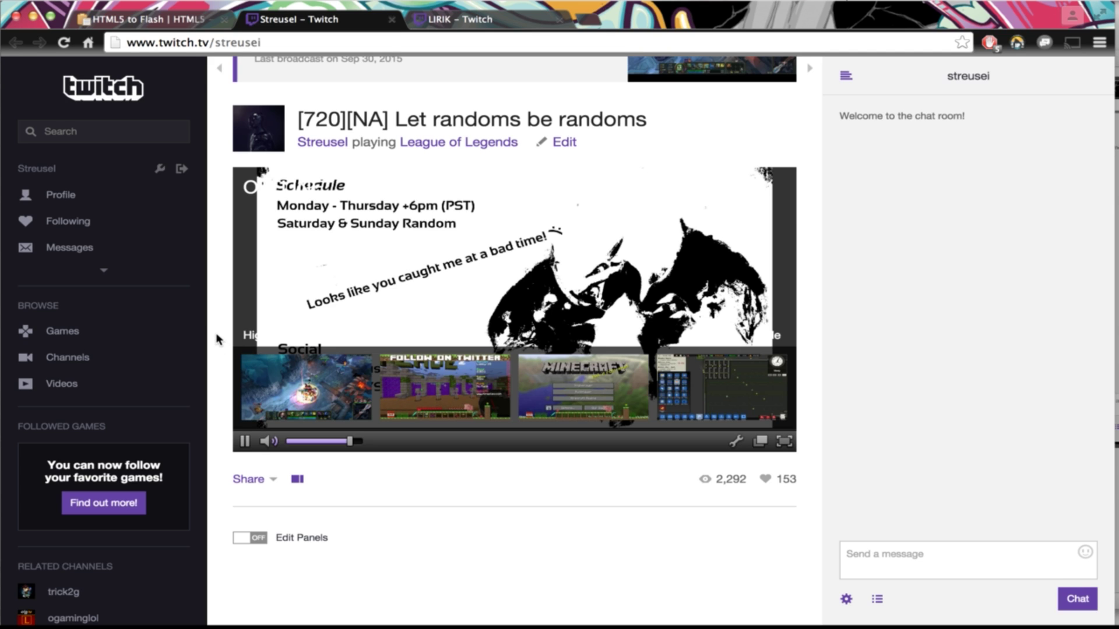
Switch to LIRIK's stream page, play the stream briefly, then pause it
{"action": "left_click", "coordinate": [462, 19]}
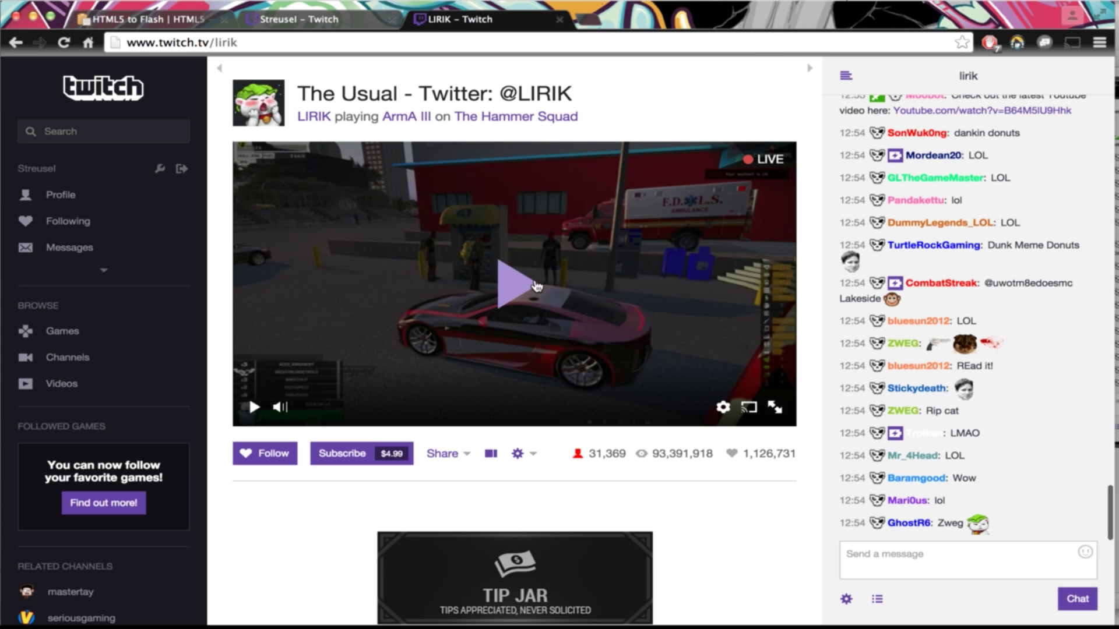
{"action": "left_click", "coordinate": [533, 287]}
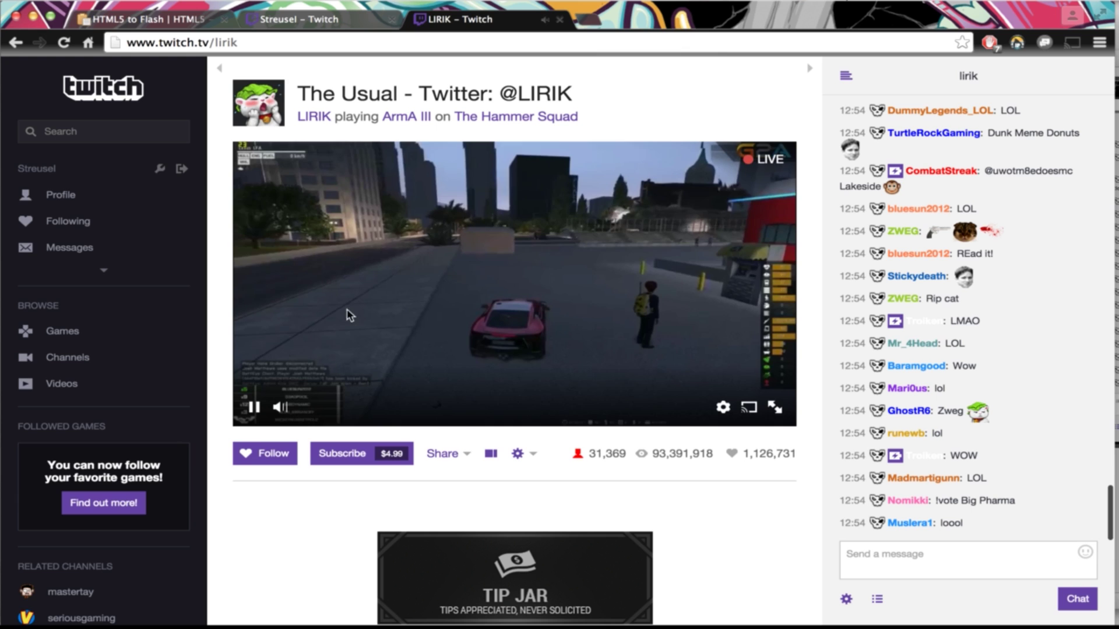
{"action": "left_click", "coordinate": [254, 407]}
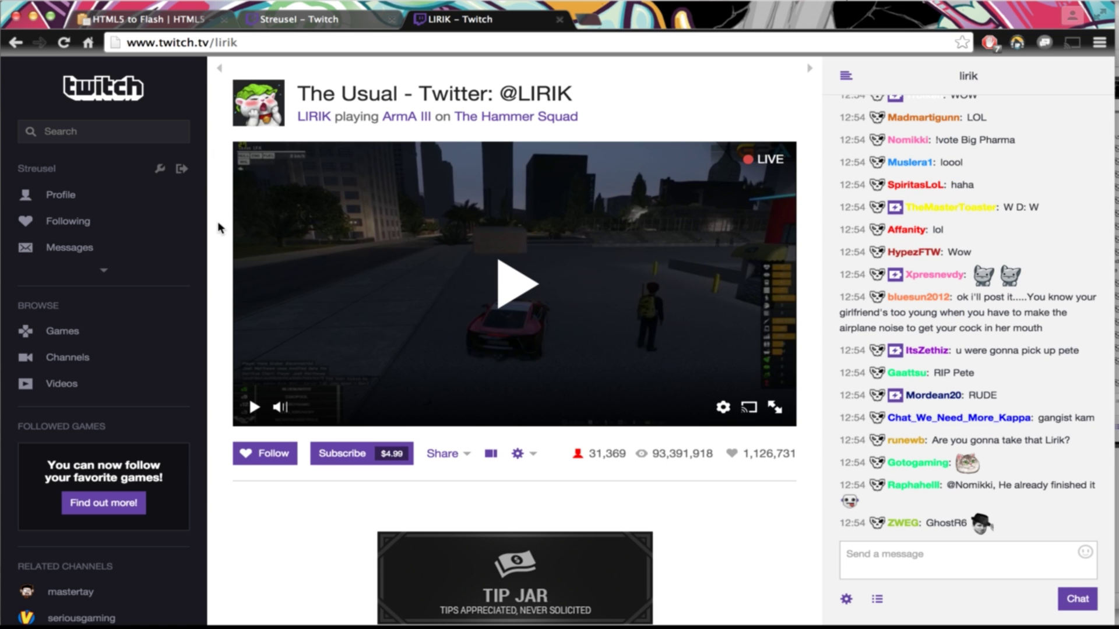
Open DevTools on LIRIK's page and delete the div#video-1 HTML5 player
{"action": "key", "text": "super+alt+j"}
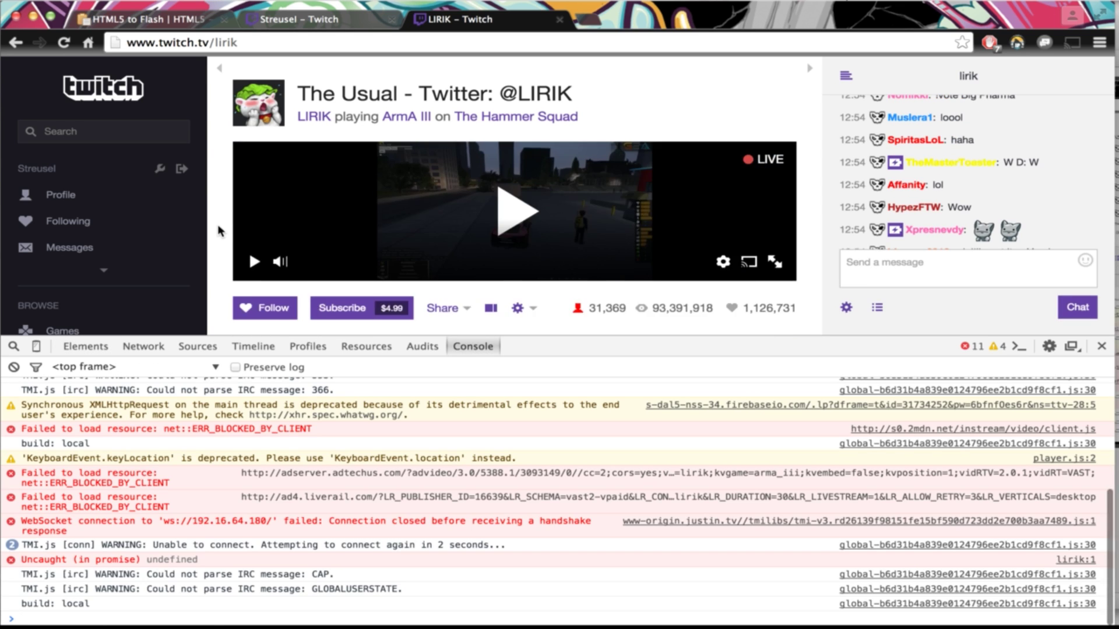
{"action": "left_click", "coordinate": [13, 347]}
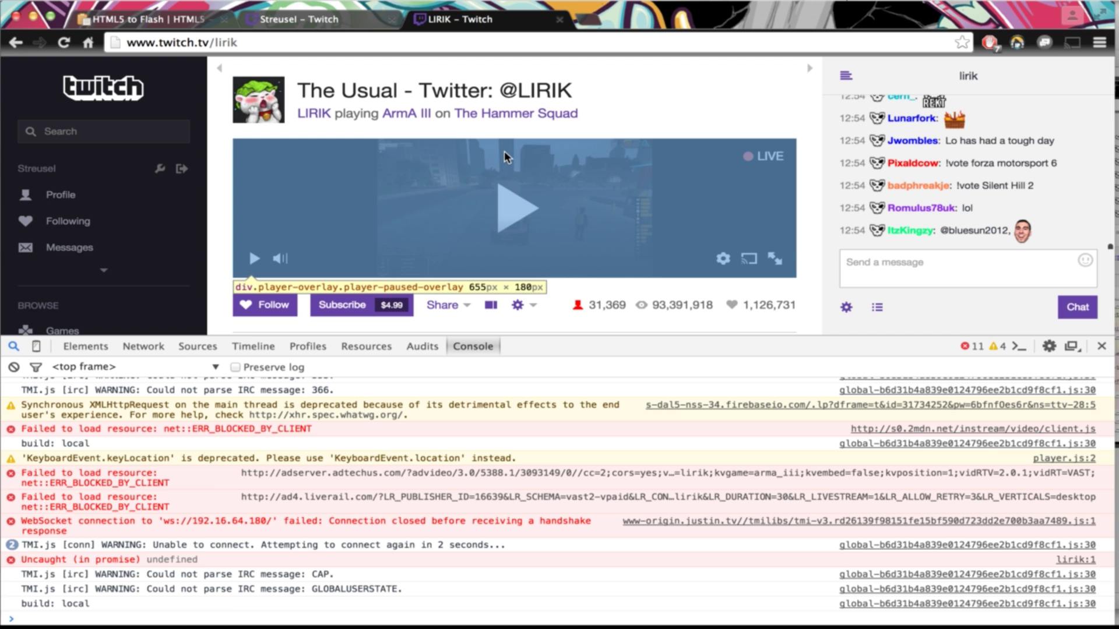
{"action": "left_click", "coordinate": [504, 152]}
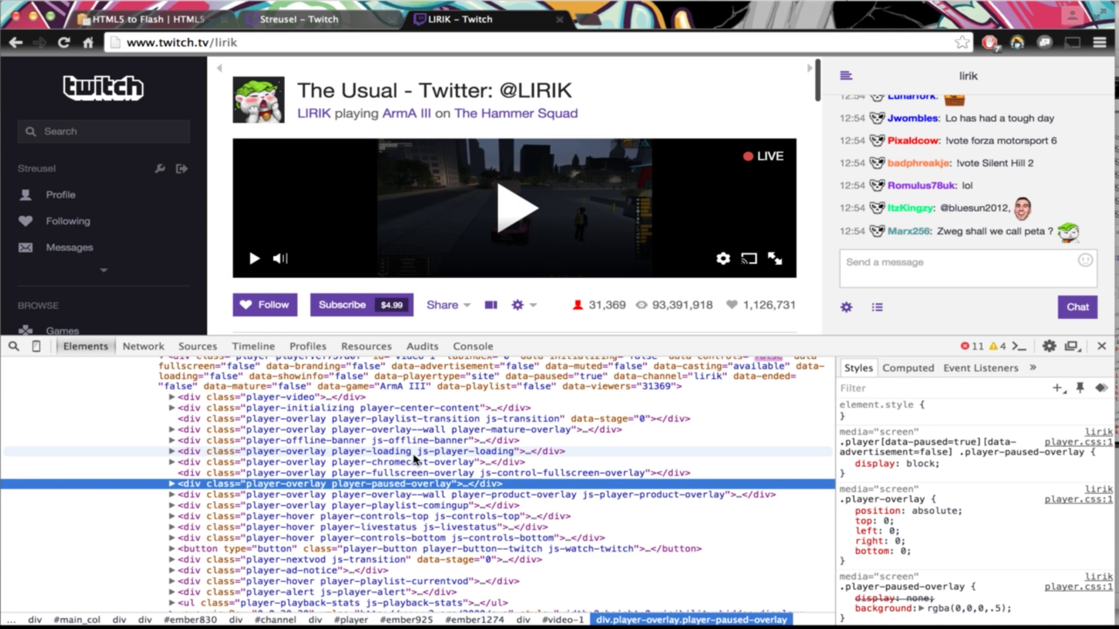
{"action": "left_click", "coordinate": [318, 380]}
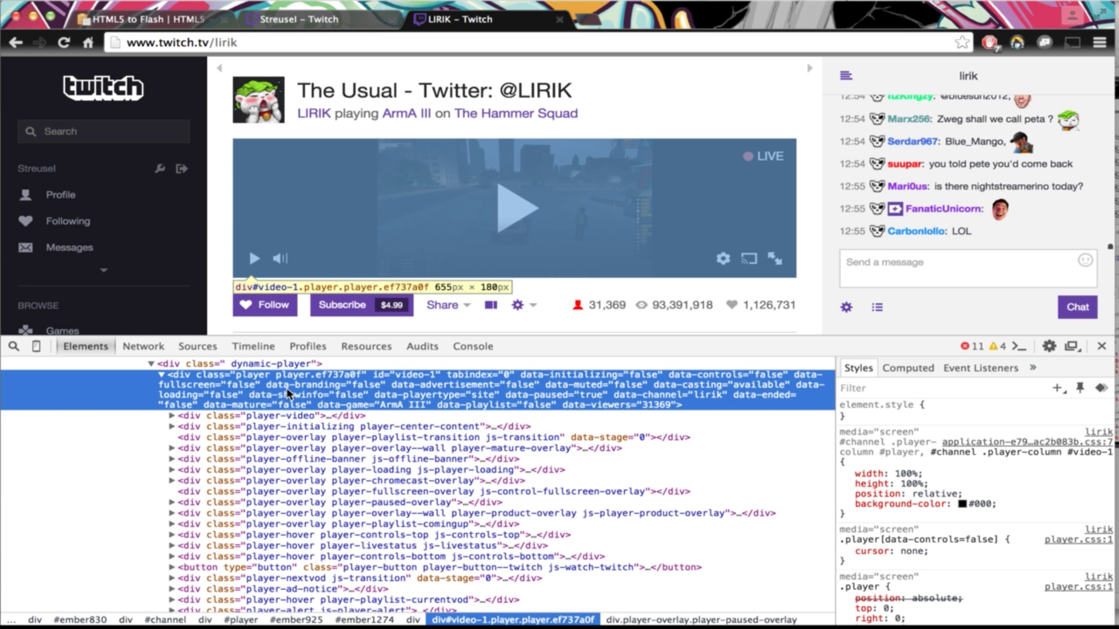
{"action": "key", "text": "Delete"}
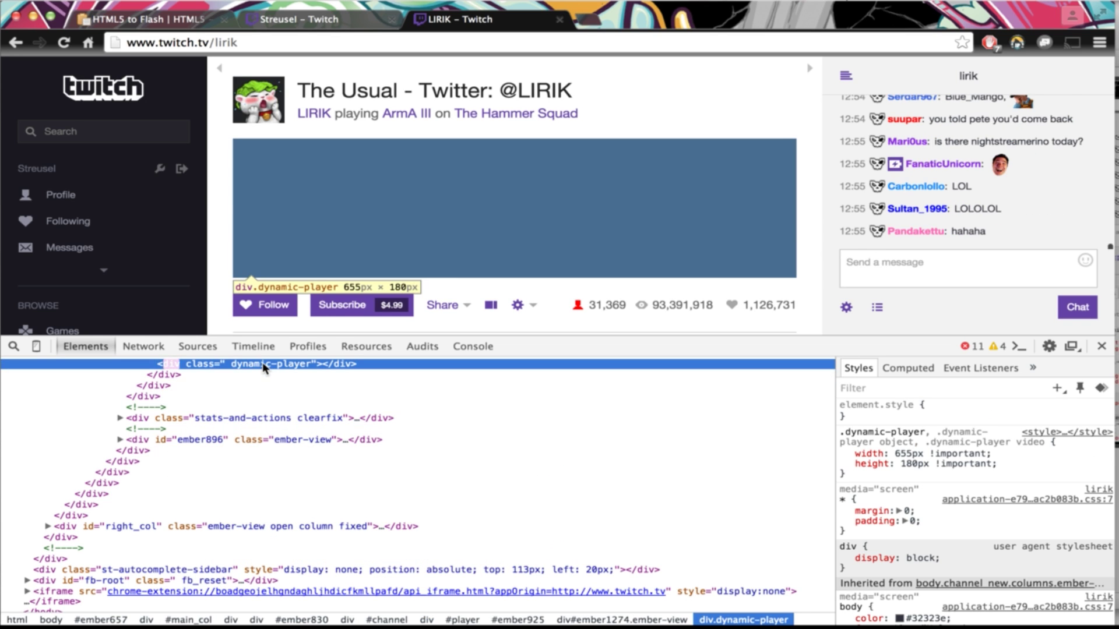
Paste the Flash object code into dynamic-player with channel_name replaced by lirik
{"action": "scroll", "coordinate": [264, 394], "scroll_direction": "up", "scroll_amount": 1}
{"action": "right_click", "coordinate": [260, 399]}
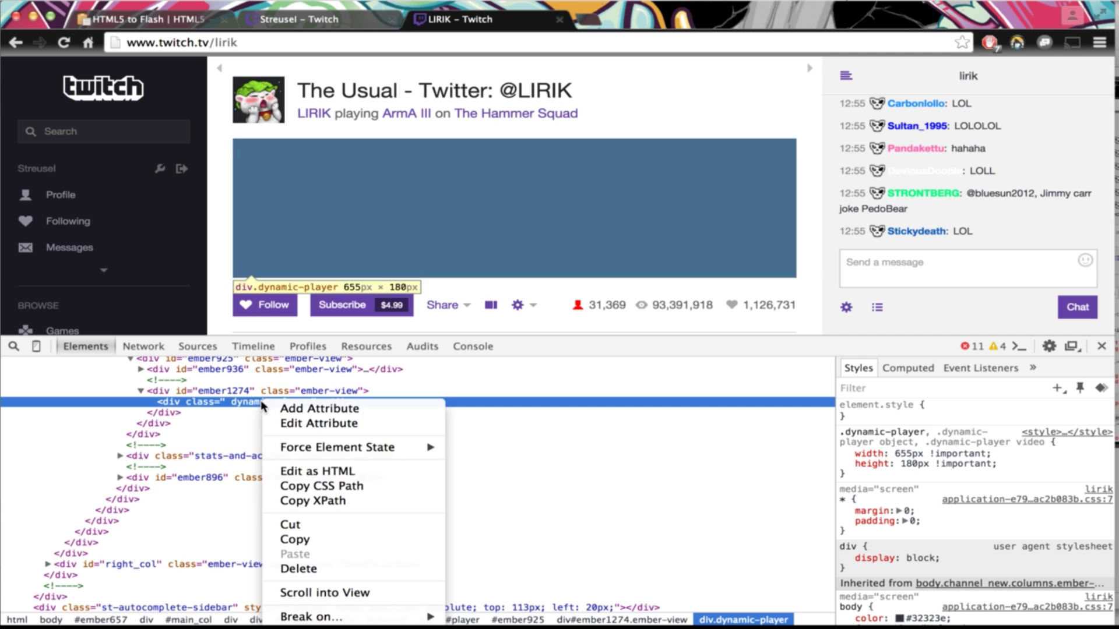
{"action": "left_click", "coordinate": [329, 472]}
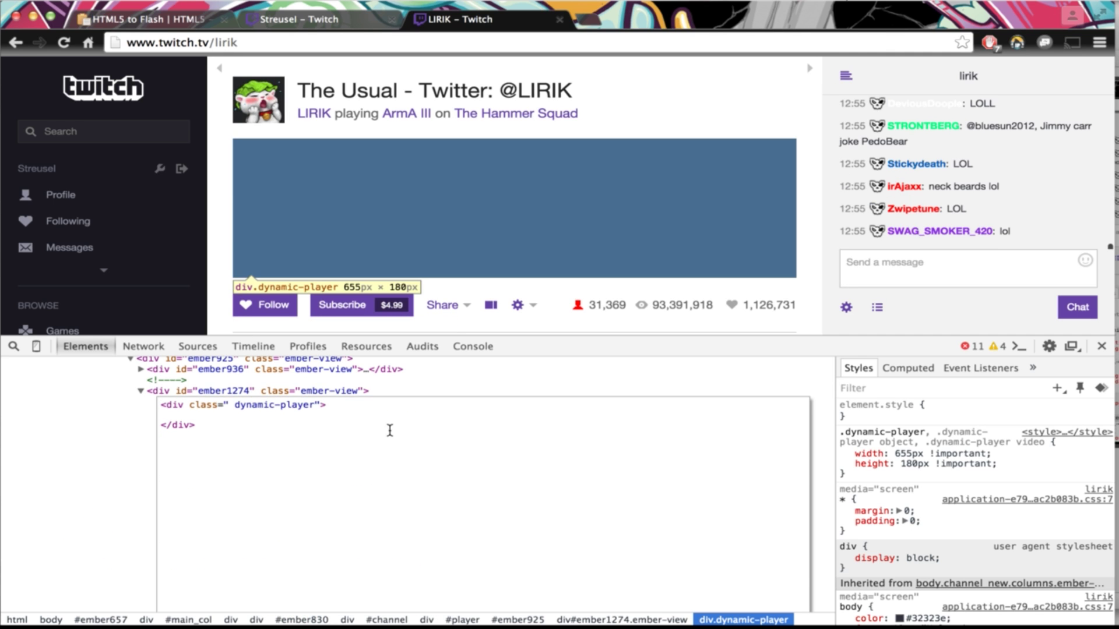
{"action": "type", "text": "<object type=\"application/x-shockwave-flash\" data=\"//www-cdn.jtvnw.net/swflibs/TwitchPlayer.swf\" width=\"100%\" height=\"100%\" id=\"ember1183-flash-player\" style=\"visibility: visible;\">     <param name=\"allowScriptAccess\" value=\"always\">     <param name=\"allowFullScreen\" value=\"true\">     <param name=\"wmode\" value=\"opaque\">     <param name=\"bgcolor\" value=\"000000\">     <param name=\"flashvars\" value=\"id=ember1183-flash-player&amp;hide_chat=true&amp;channel=\"channel_name\"&amp;embed=0&amp;auto_play=true&amp;device_id=72e0a20fbfba743c17fb68c45214a5e5&amp;session_device_id=547a6ed09916af08&amp;localstorage_device_id=6e3b9738a6d82e2f&amp;test_environment_url=http://www.twitch.tv&amp;eventsCallback=Twitch.player.FlashPlayer2.callbacks.callback0\"> </object>"}
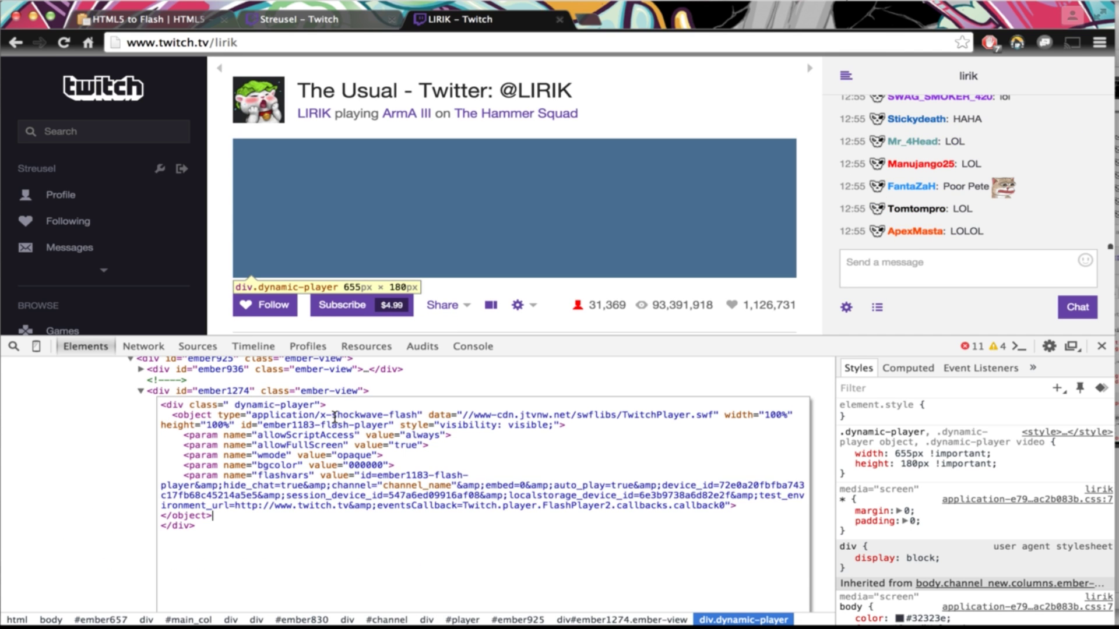
{"action": "left_click_drag", "start_coordinate": [376, 485], "coordinate": [456, 484]}
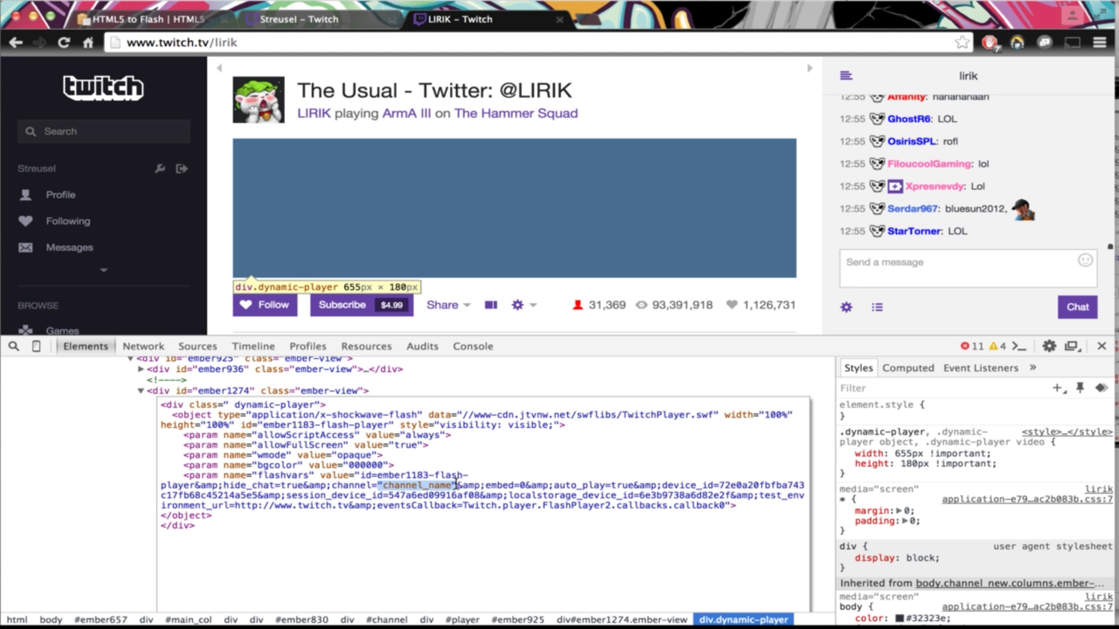
{"action": "type", "text": "lirik"}
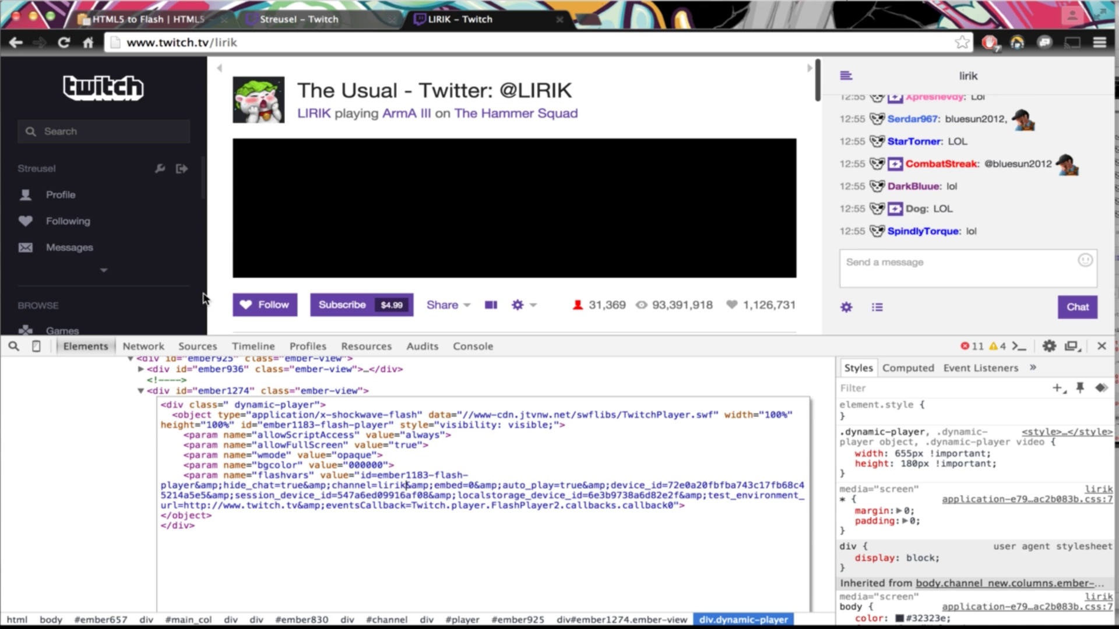
{"action": "left_click", "coordinate": [213, 297]}
Close DevTools and try the Flash player's quality menu and pause/resume controls
{"action": "key", "text": "super+alt+i"}
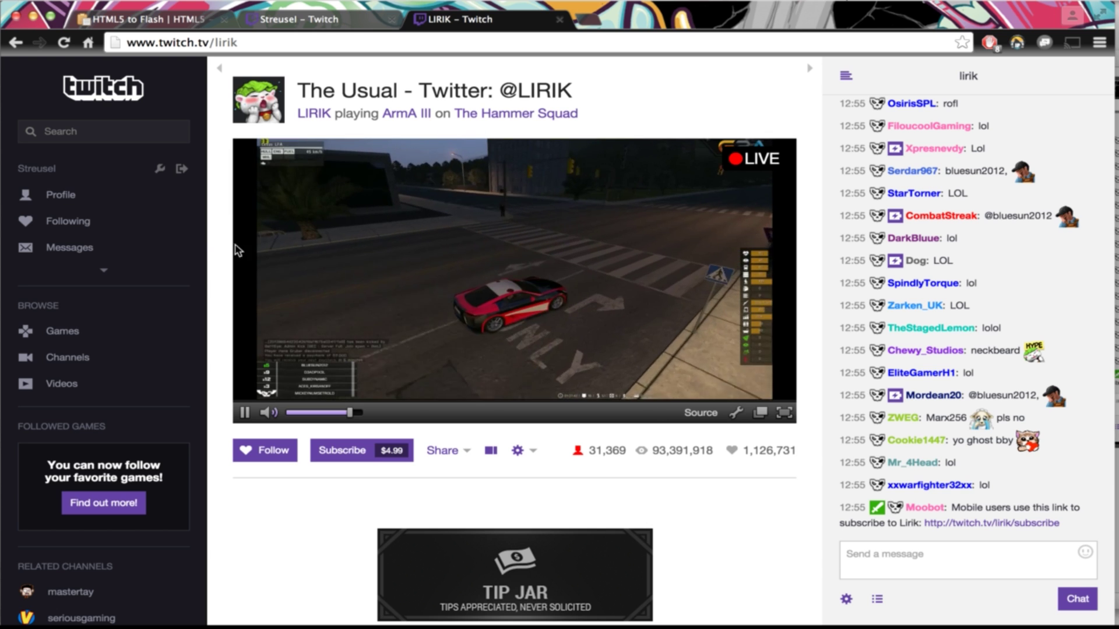
{"action": "left_click", "coordinate": [699, 413]}
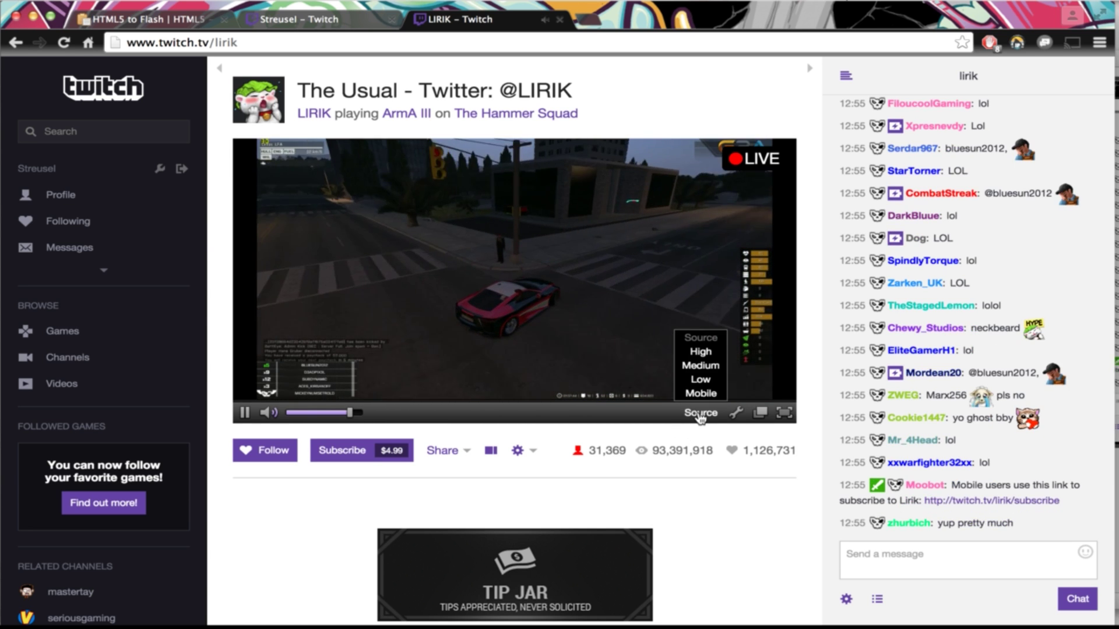
{"action": "left_click", "coordinate": [699, 413]}
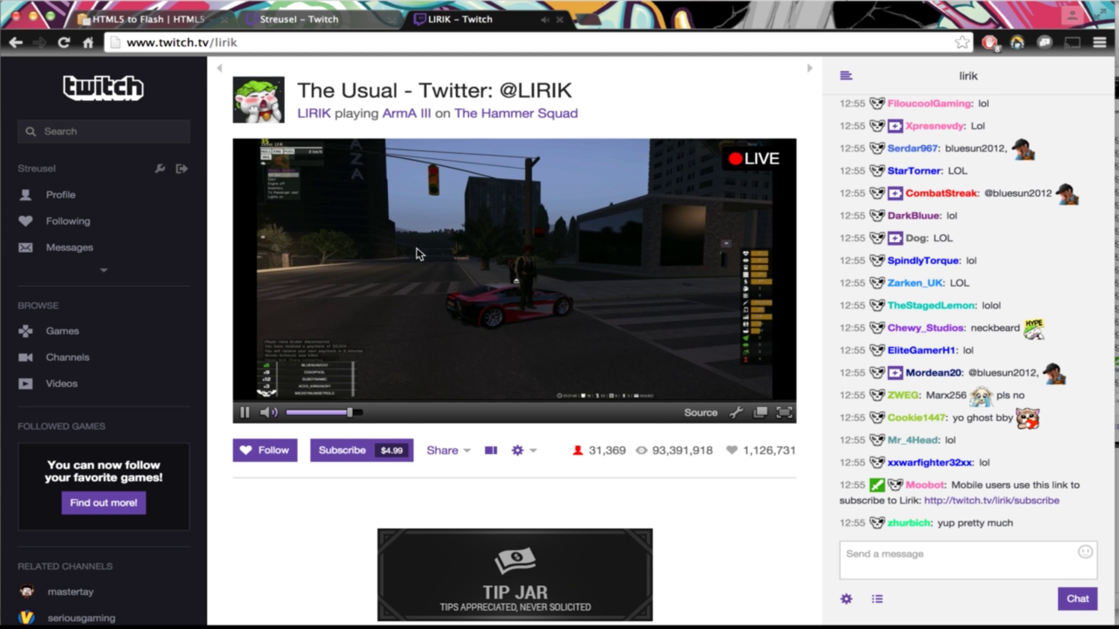
{"action": "left_click", "coordinate": [247, 413]}
{"action": "left_click", "coordinate": [247, 413]}
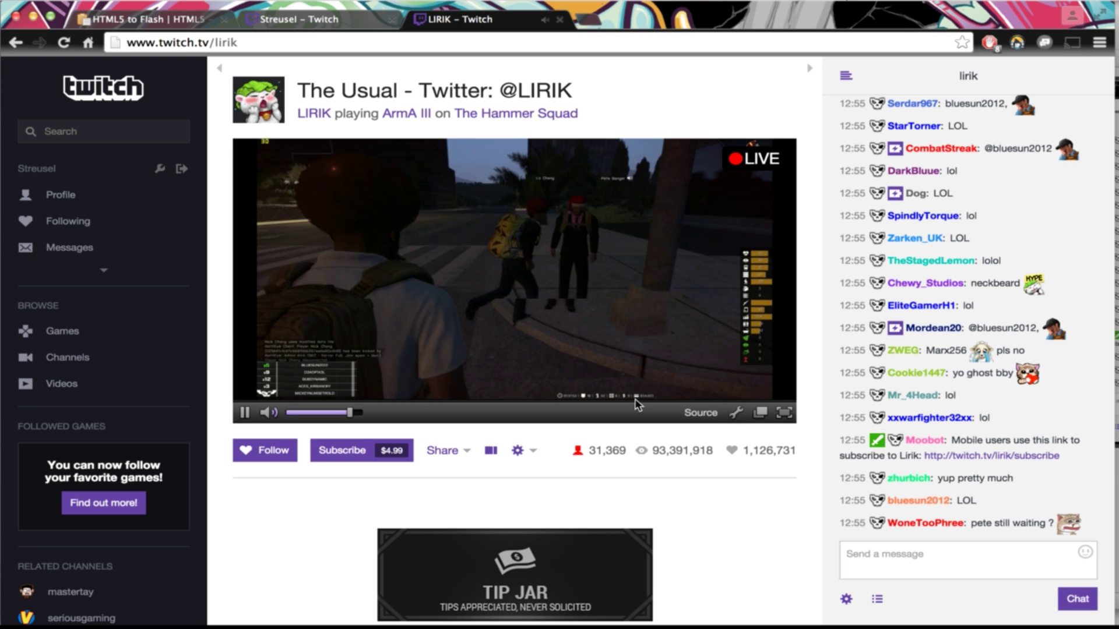
Cancel the Report Problem form, toggle fullscreen briefly, and leave the stream paused
{"action": "left_click", "coordinate": [736, 413]}
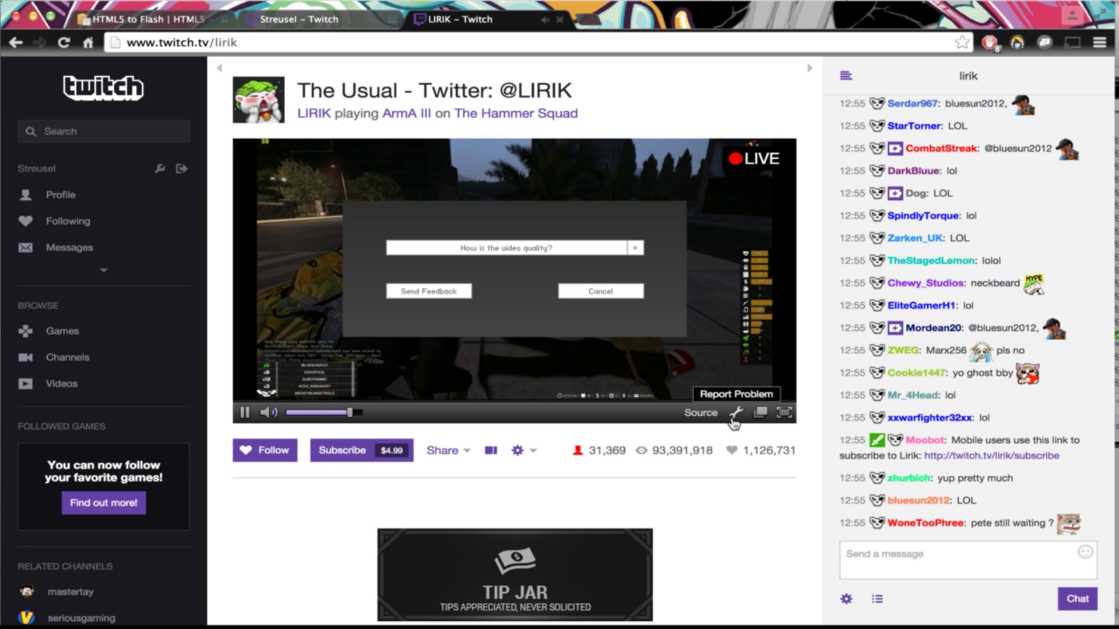
{"action": "left_click", "coordinate": [629, 292]}
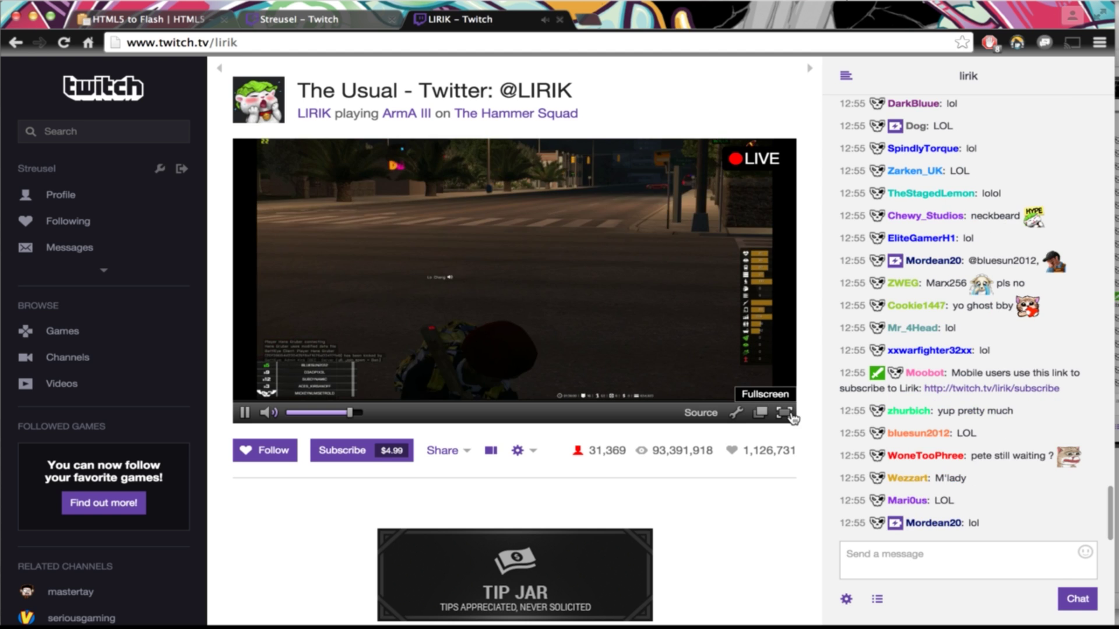
{"action": "left_click", "coordinate": [784, 412]}
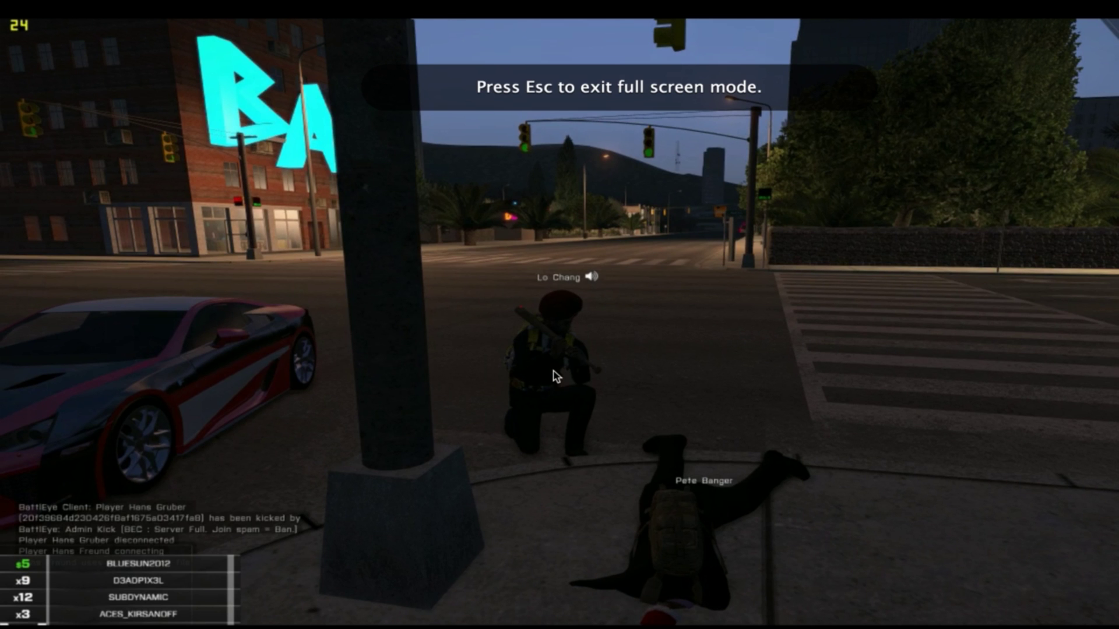
{"action": "key", "text": "Escape"}
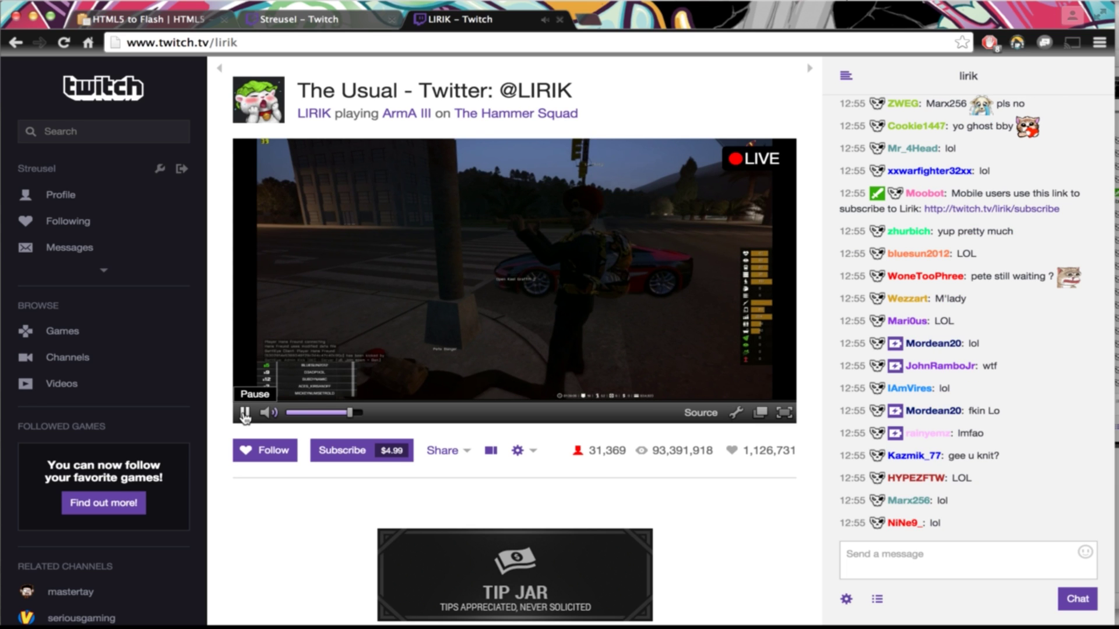
{"action": "left_click", "coordinate": [244, 413]}
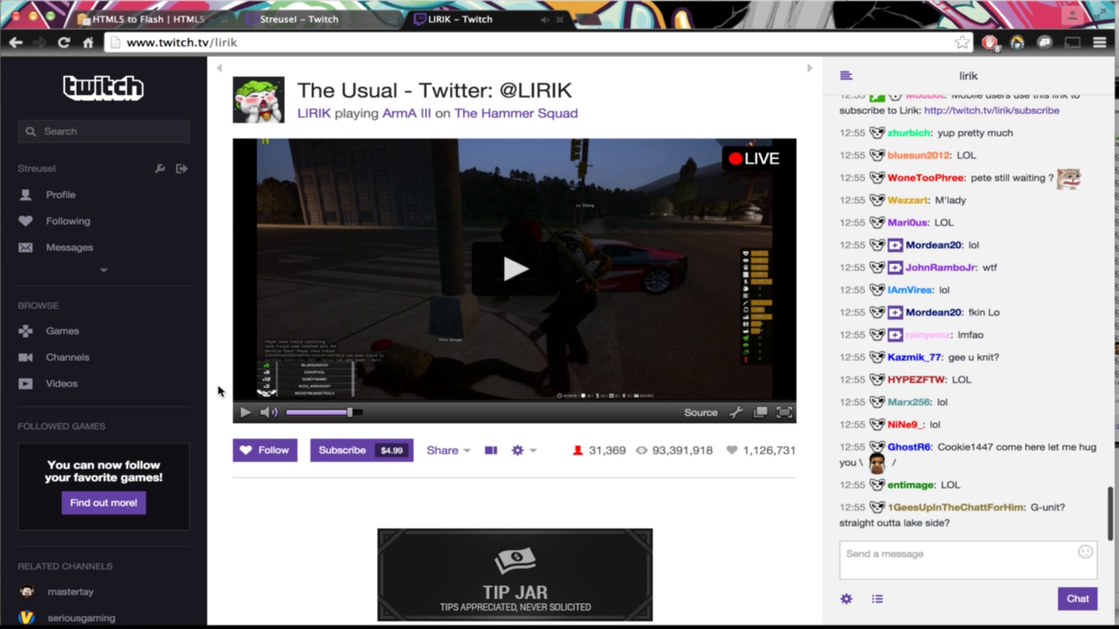